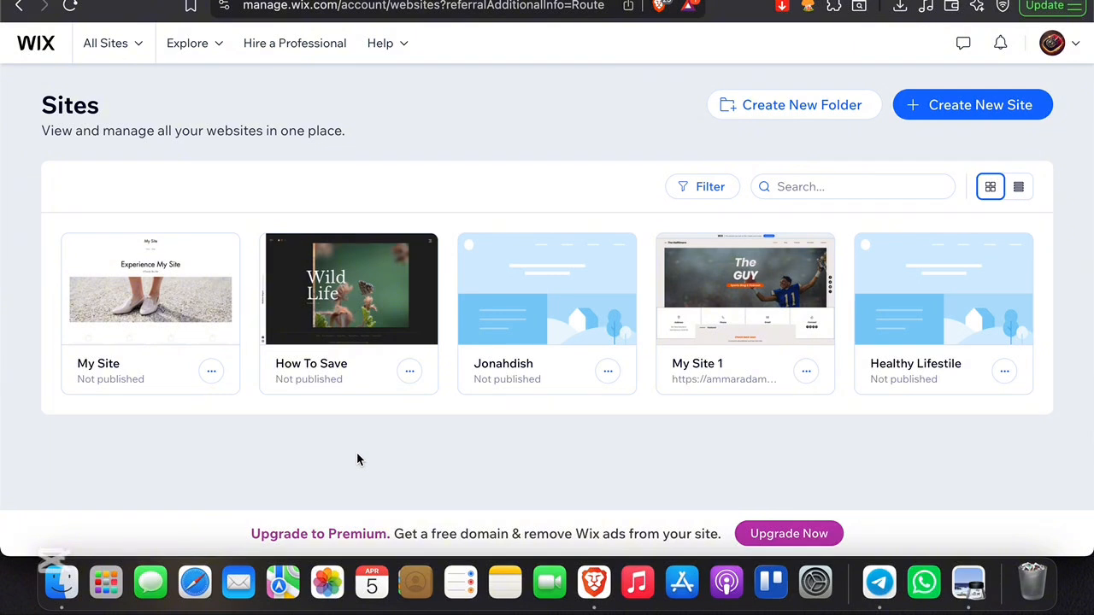
{"action": "scroll", "coordinate": [356, 452], "scroll_direction": "down", "scroll_amount": 1}
{"action": "scroll", "coordinate": [357, 452], "scroll_direction": "up", "scroll_amount": 1}
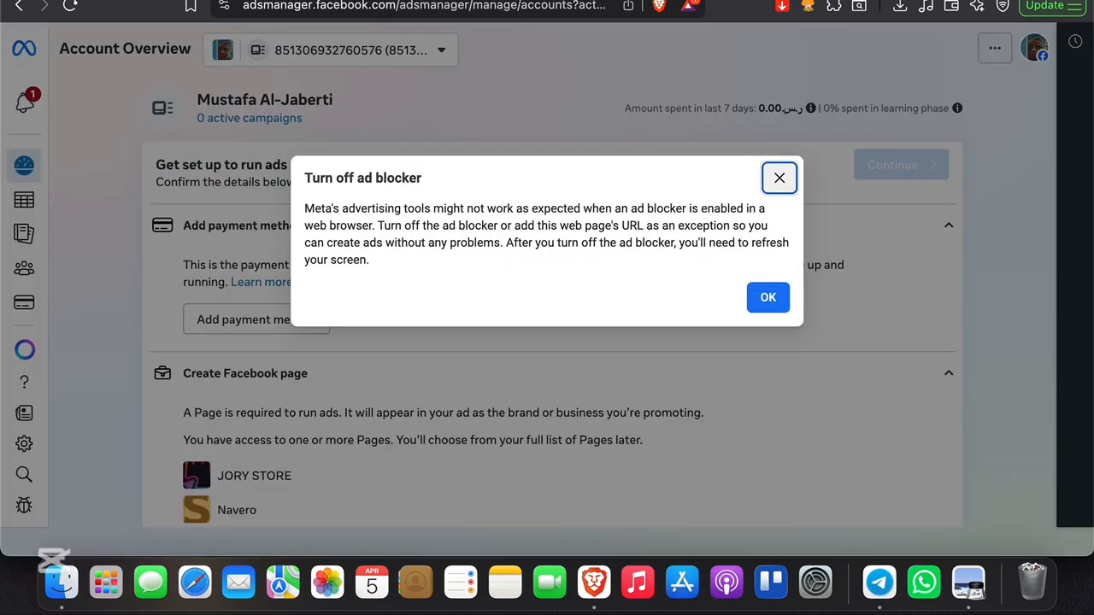
Dismiss the ad blocker notice and open Events Manager from the Ads Manager navigation
{"action": "left_click", "coordinate": [779, 177]}
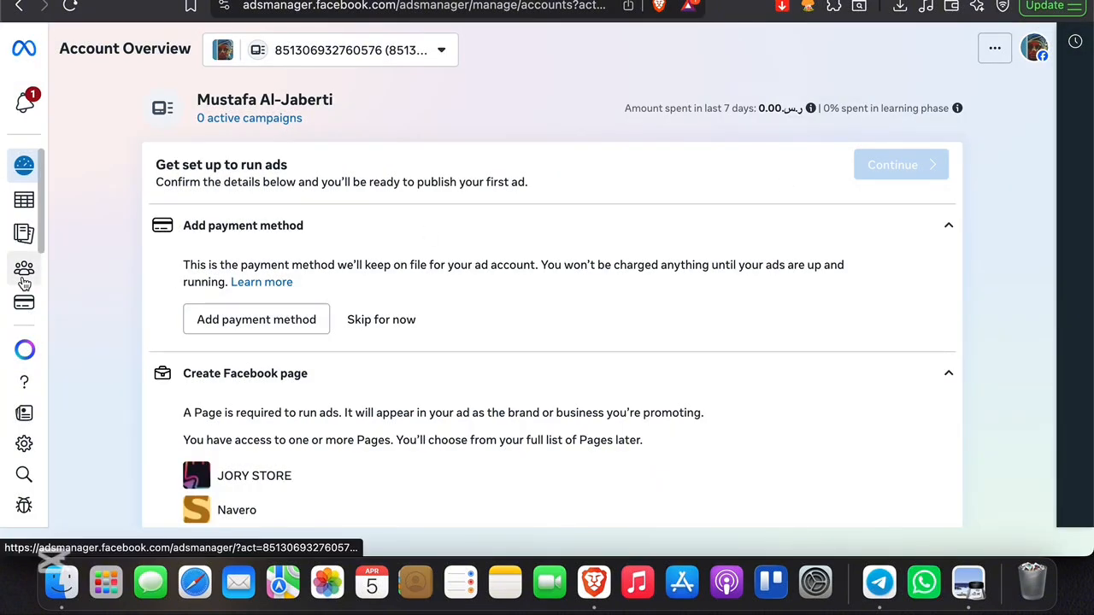
{"action": "mouse_move", "coordinate": [25, 288]}
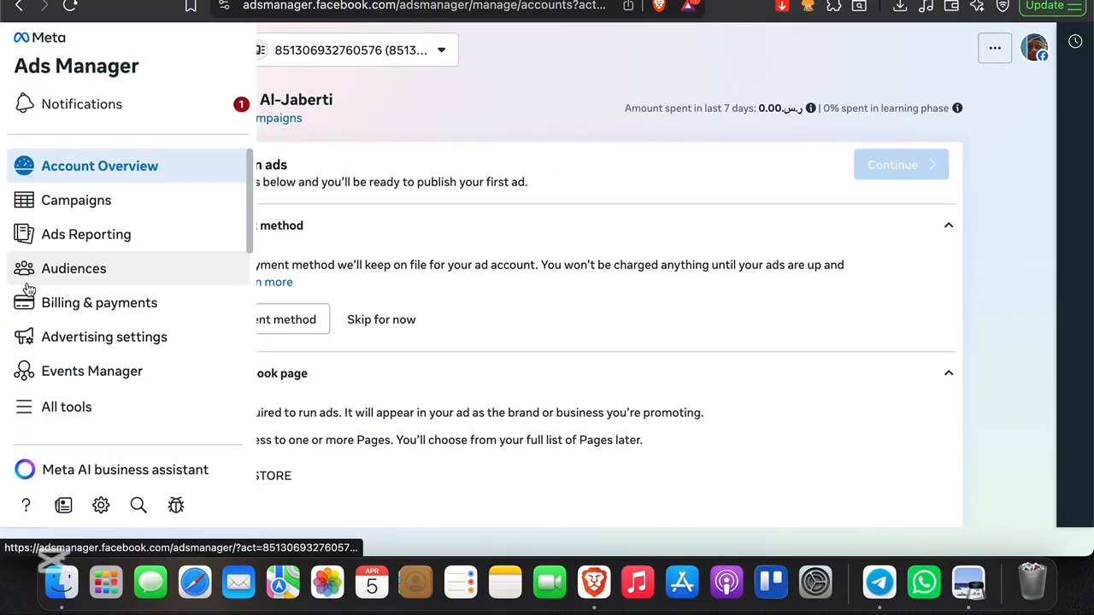
{"action": "left_click", "coordinate": [60, 381]}
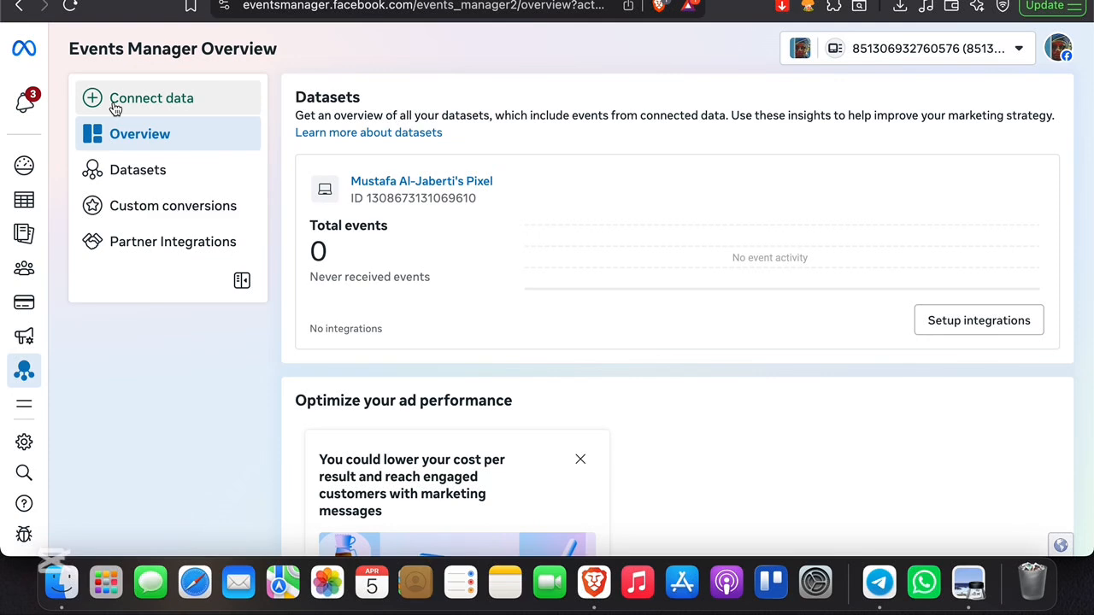
Open the Connect data dialog to review the available data source types and close it
{"action": "left_click", "coordinate": [115, 105]}
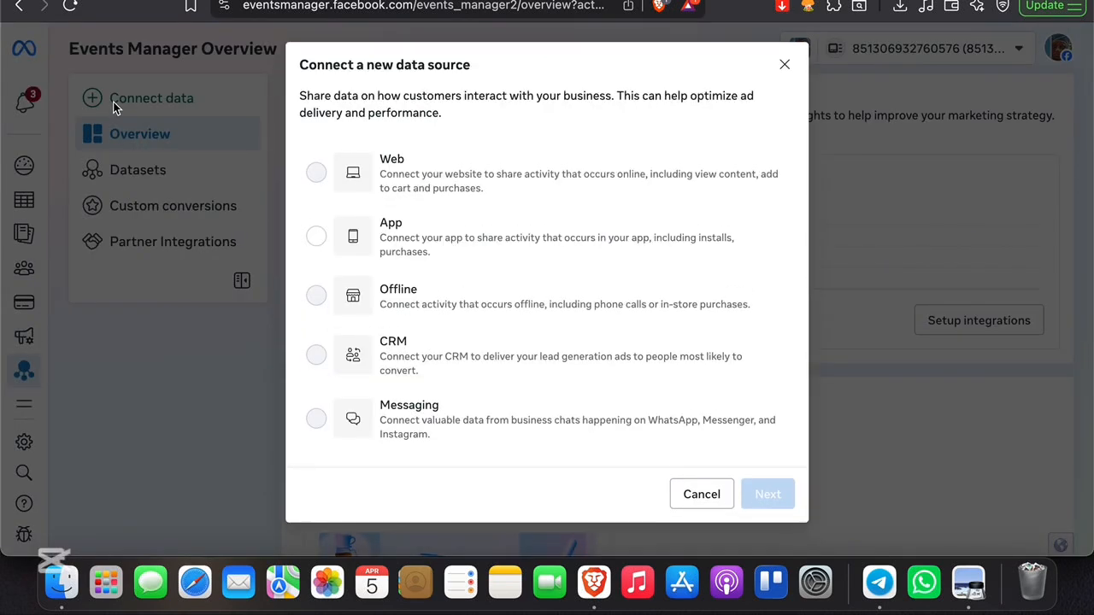
{"action": "mouse_move", "coordinate": [415, 175]}
{"action": "scroll", "coordinate": [493, 212], "scroll_direction": "down", "scroll_amount": 1}
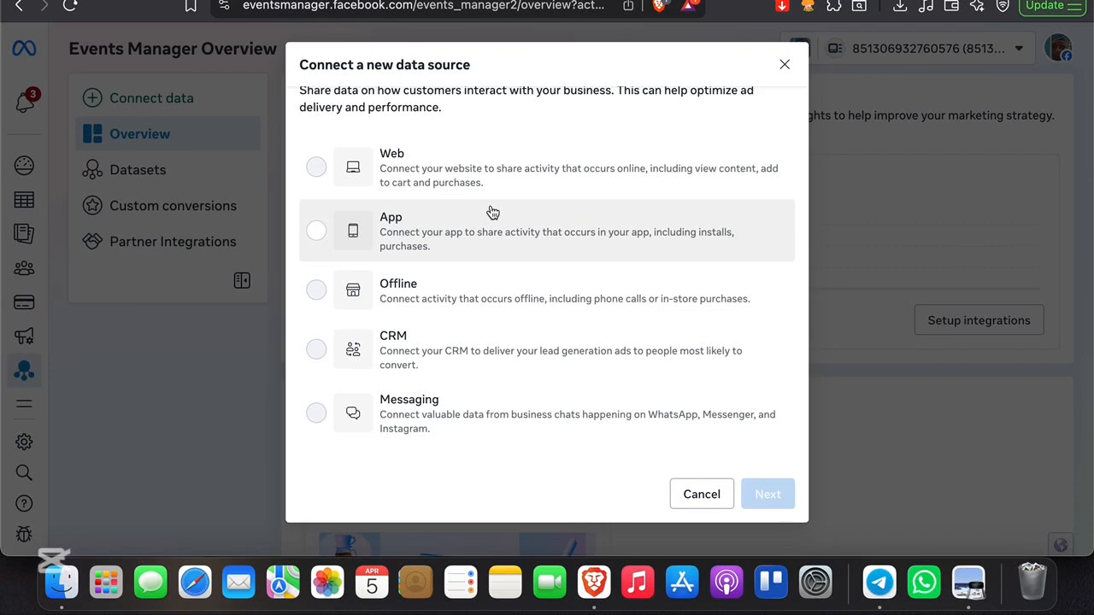
{"action": "scroll", "coordinate": [478, 211], "scroll_direction": "up", "scroll_amount": 1}
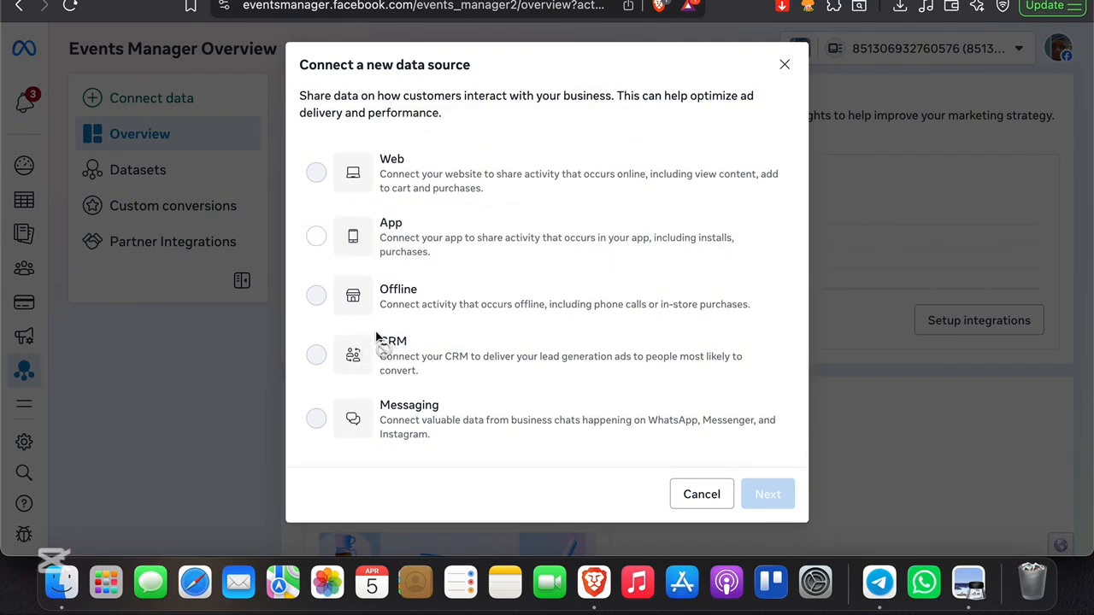
{"action": "mouse_move", "coordinate": [374, 220]}
{"action": "mouse_move", "coordinate": [466, 183]}
{"action": "left_click", "coordinate": [782, 65]}
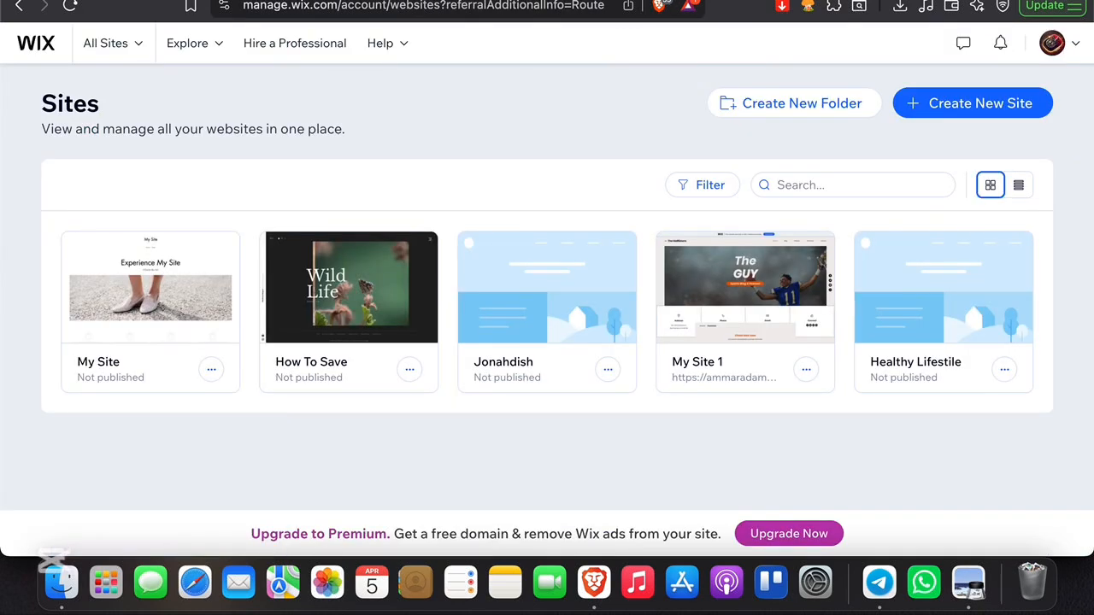
{"action": "left_click", "coordinate": [1077, 46]}
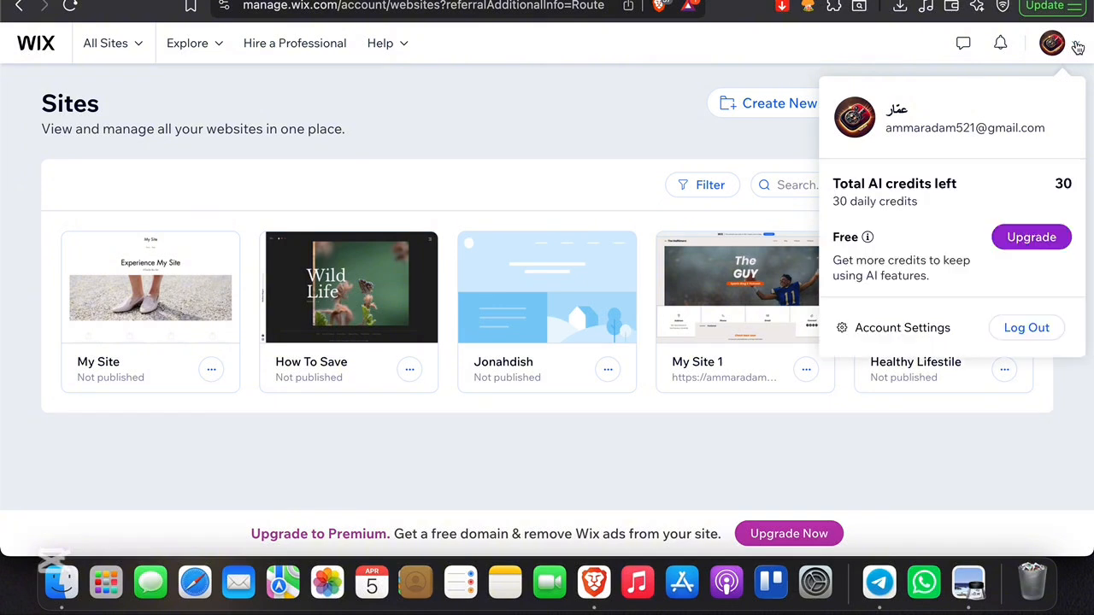
{"action": "left_click", "coordinate": [1077, 46]}
{"action": "left_click", "coordinate": [124, 53]}
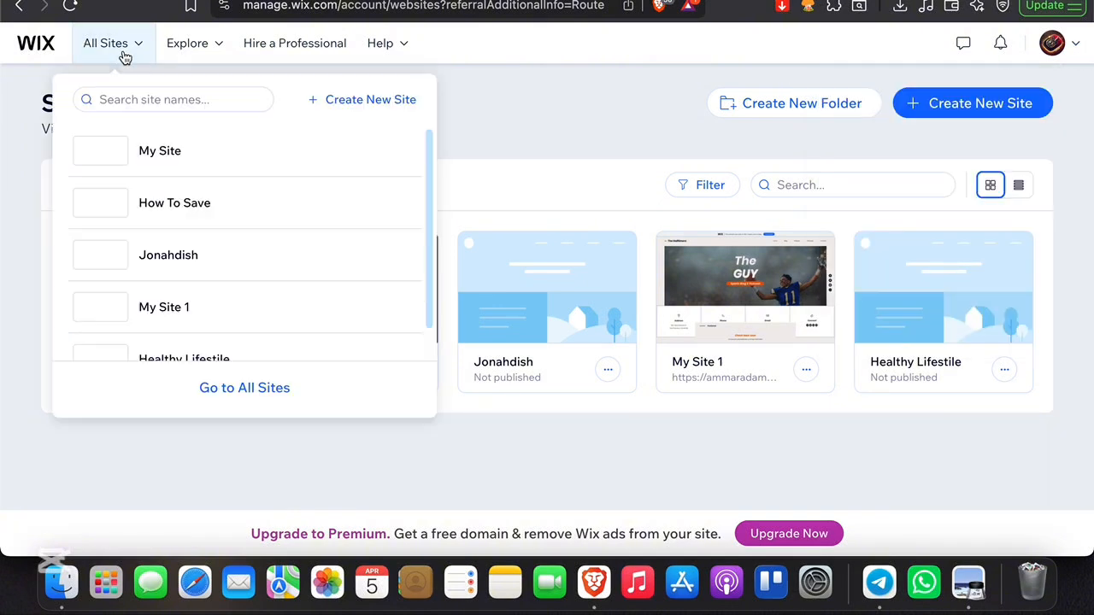
{"action": "left_click", "coordinate": [124, 54]}
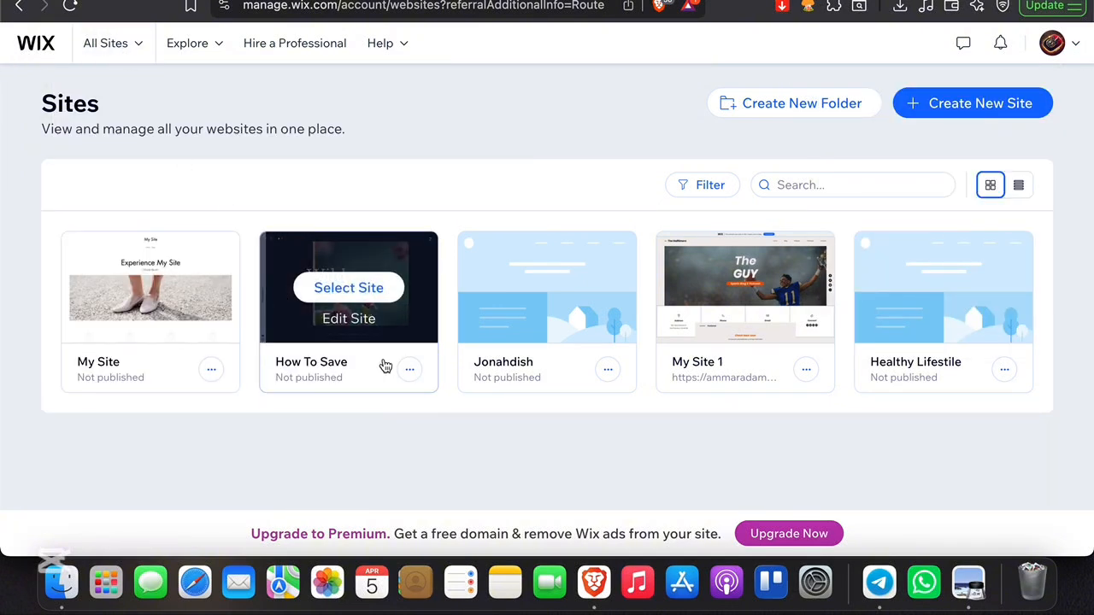
Open the dashboard of the How To Save site from the Sites list
{"action": "scroll", "coordinate": [421, 391], "scroll_direction": "up", "scroll_amount": 1}
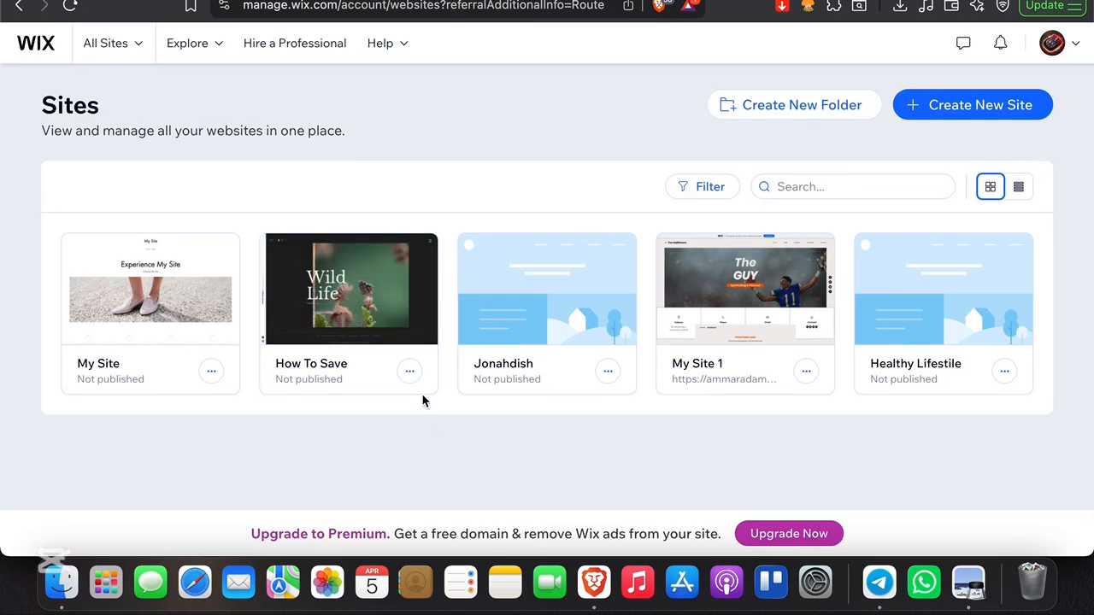
{"action": "left_click", "coordinate": [387, 313]}
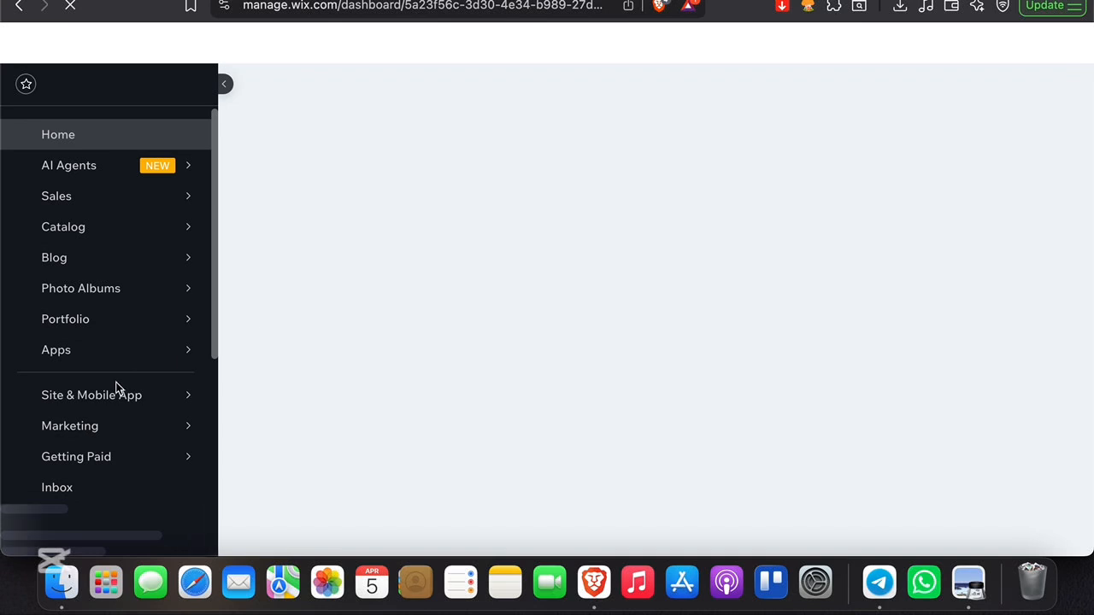
{"action": "scroll", "coordinate": [117, 386], "scroll_direction": "down", "scroll_amount": 5}
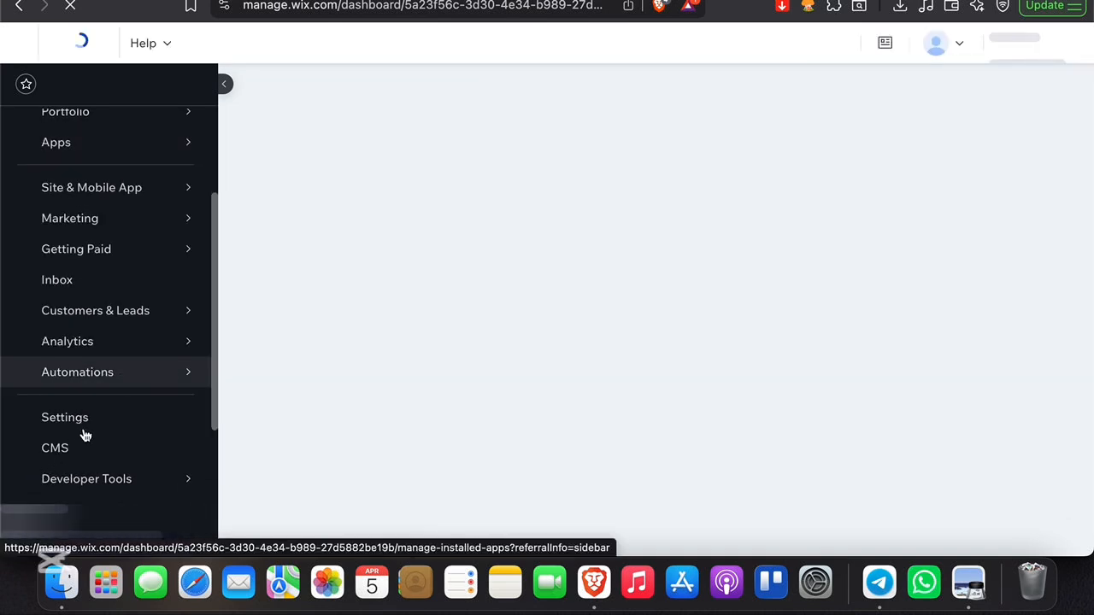
{"action": "scroll", "coordinate": [84, 434], "scroll_direction": "up", "scroll_amount": 5}
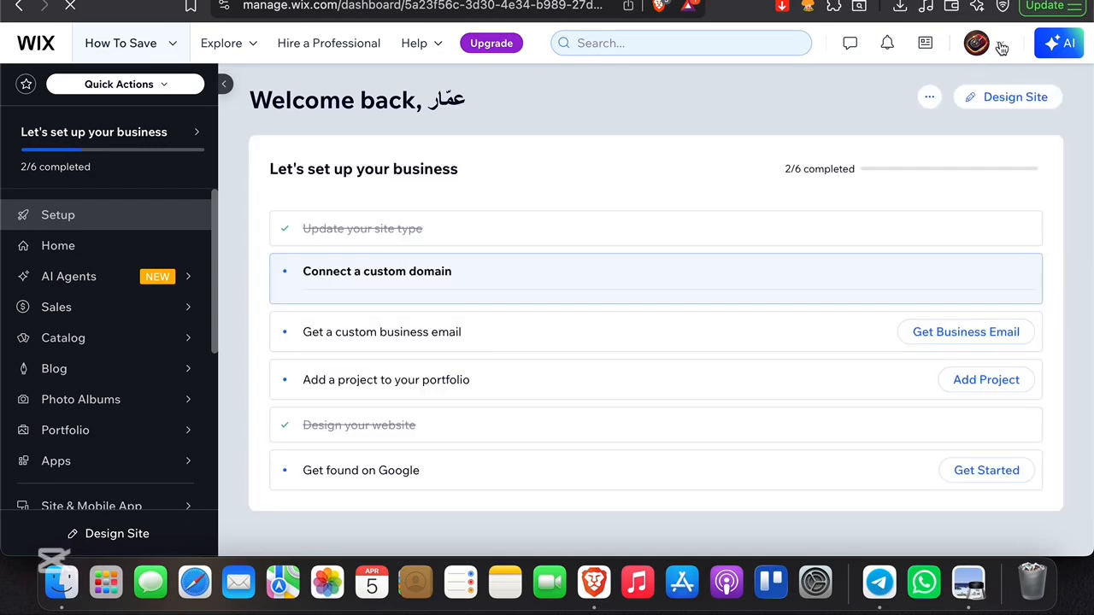
Open the site's Settings page from the dashboard sidebar
{"action": "left_click", "coordinate": [1000, 44]}
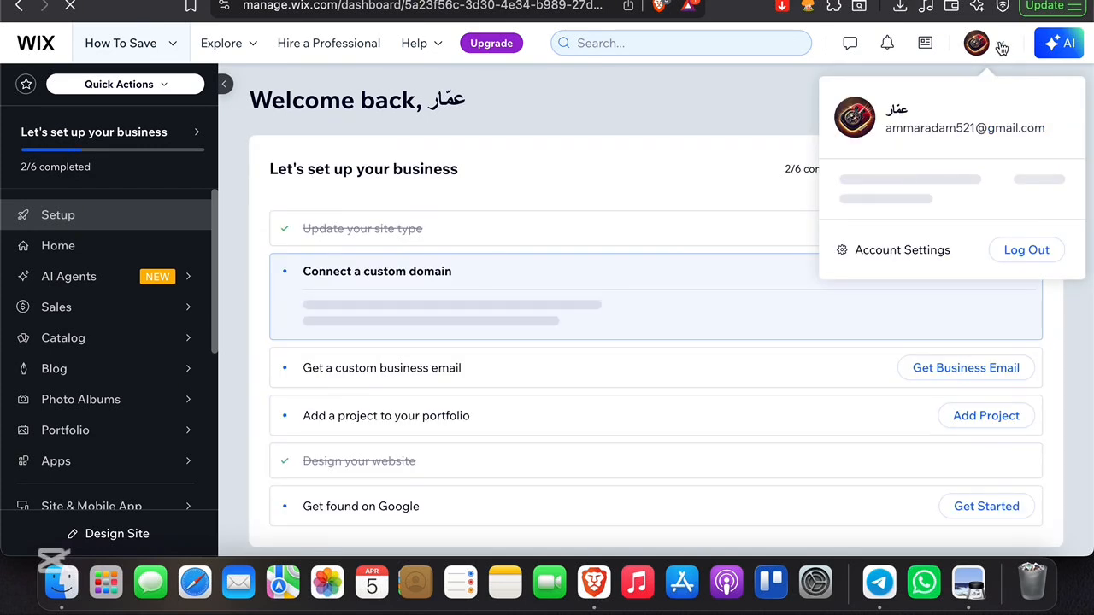
{"action": "scroll", "coordinate": [154, 359], "scroll_direction": "down", "scroll_amount": 5}
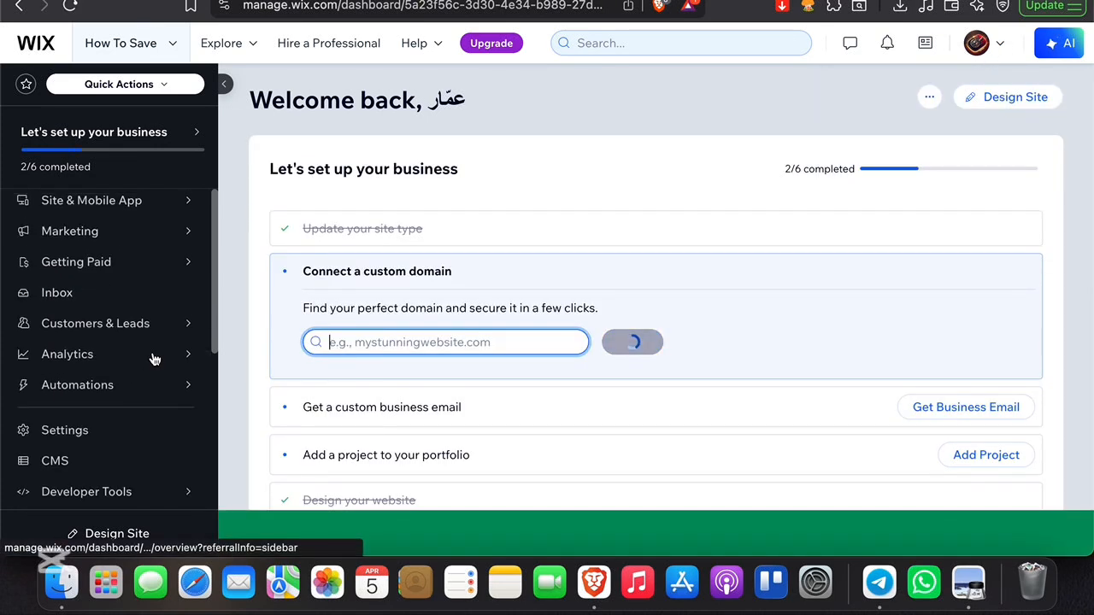
{"action": "left_click", "coordinate": [68, 445]}
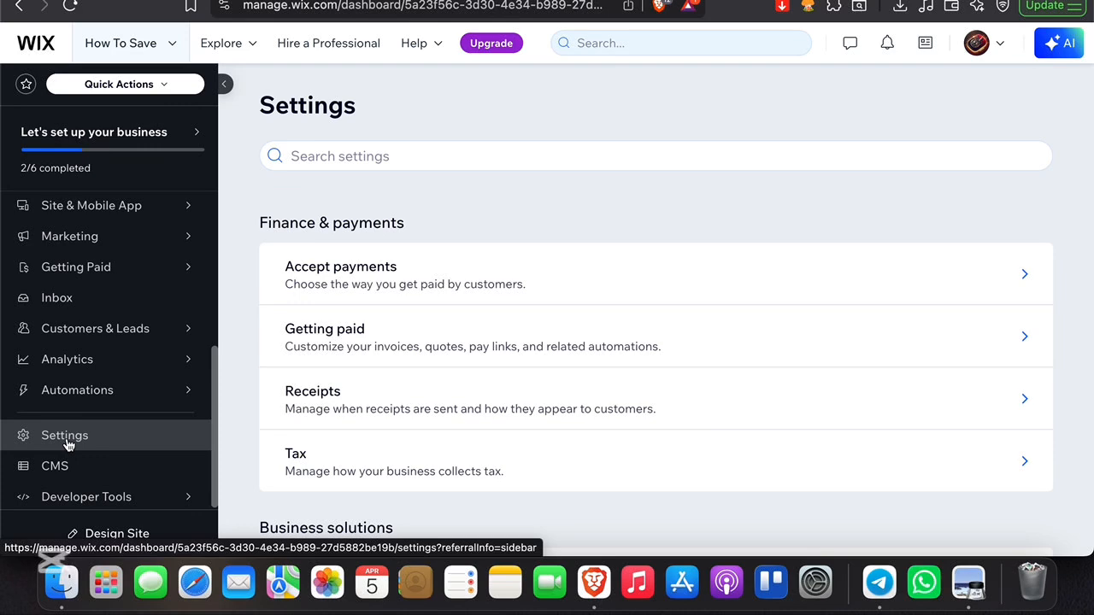
Browse the settings categories and search the settings for marketing
{"action": "scroll", "coordinate": [364, 384], "scroll_direction": "down", "scroll_amount": 5}
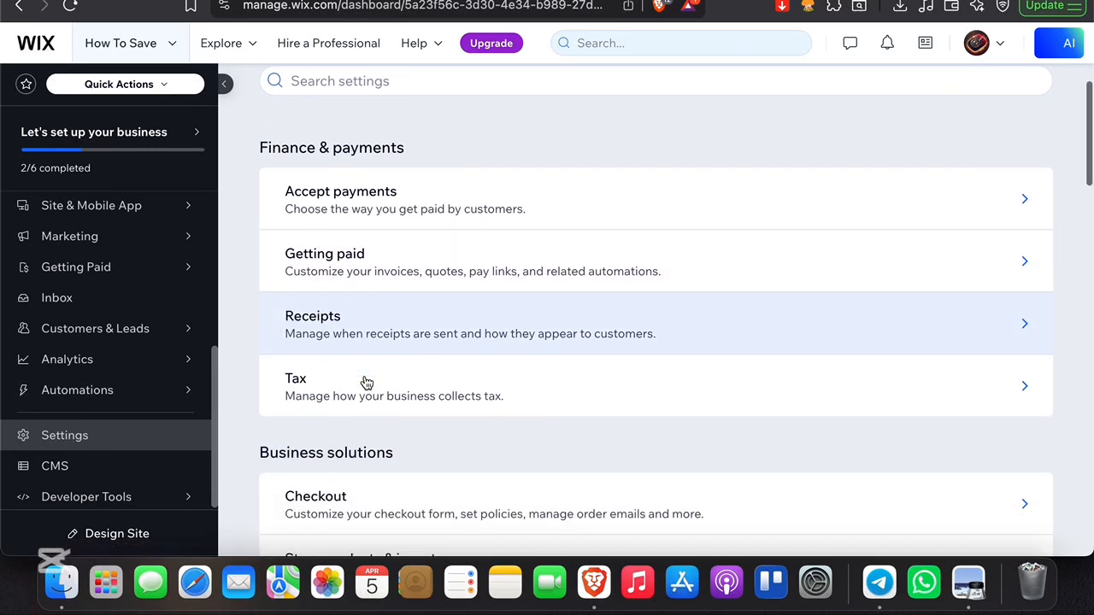
{"action": "scroll", "coordinate": [366, 383], "scroll_direction": "down", "scroll_amount": 5}
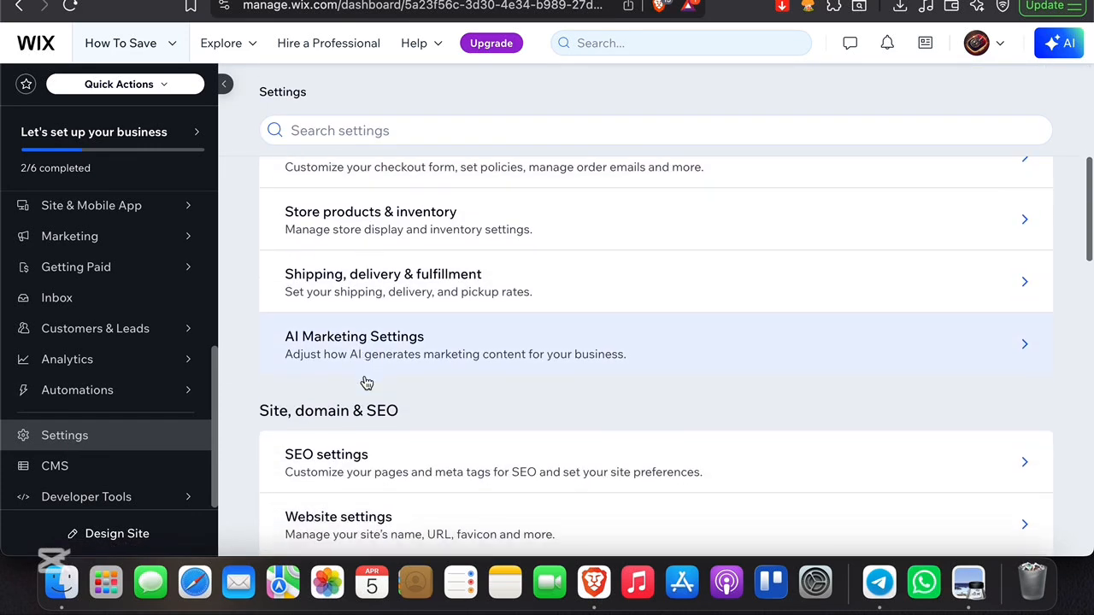
{"action": "scroll", "coordinate": [365, 382], "scroll_direction": "down", "scroll_amount": 5}
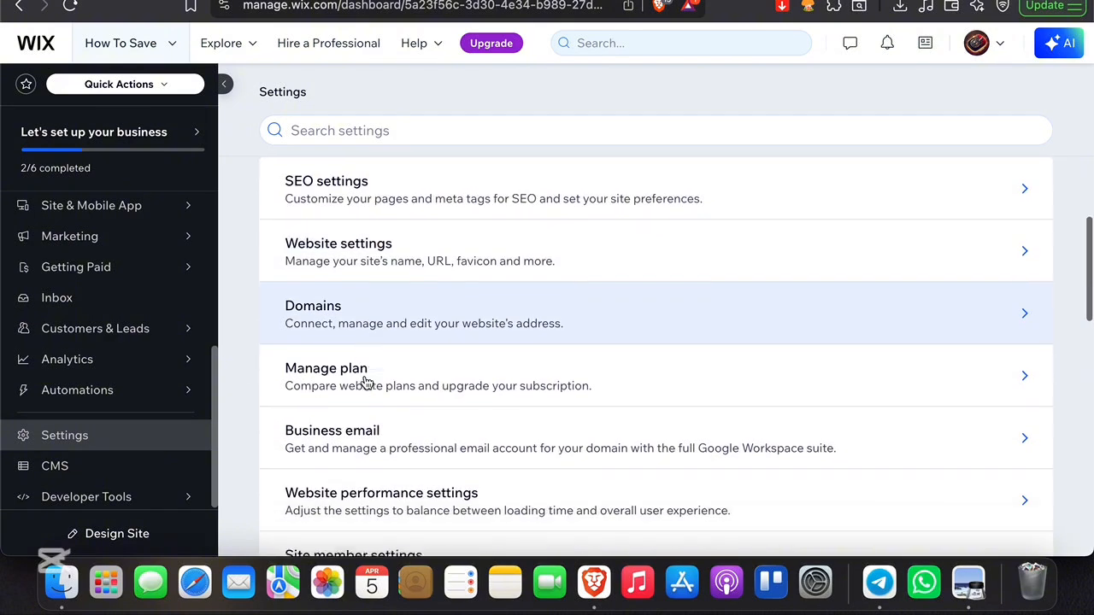
{"action": "scroll", "coordinate": [379, 278], "scroll_direction": "up", "scroll_amount": 15}
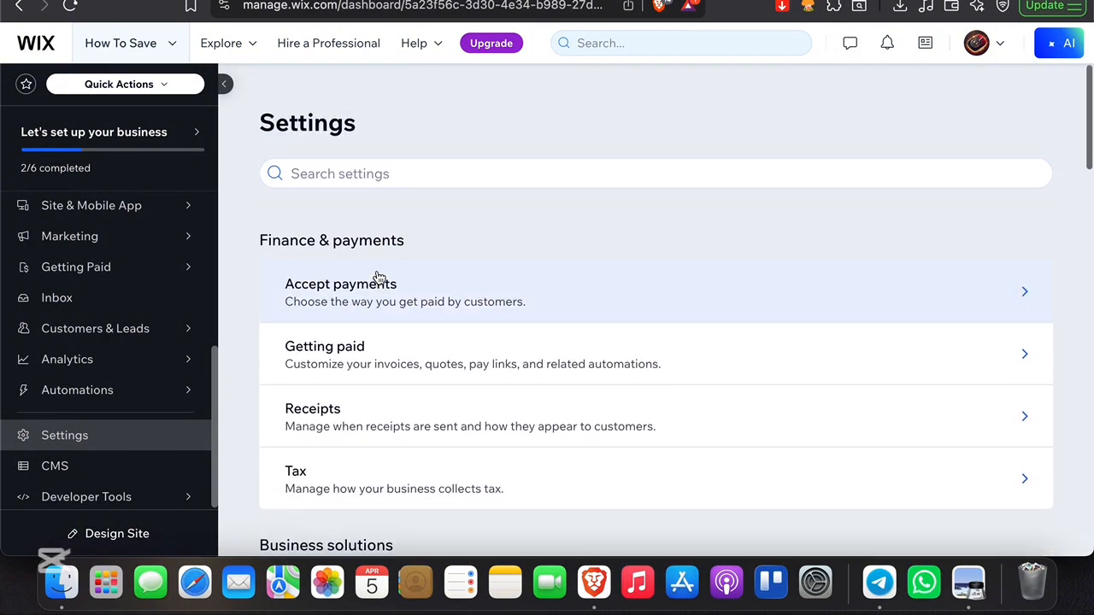
{"action": "left_click", "coordinate": [349, 156]}
{"action": "type", "text": "mare"}
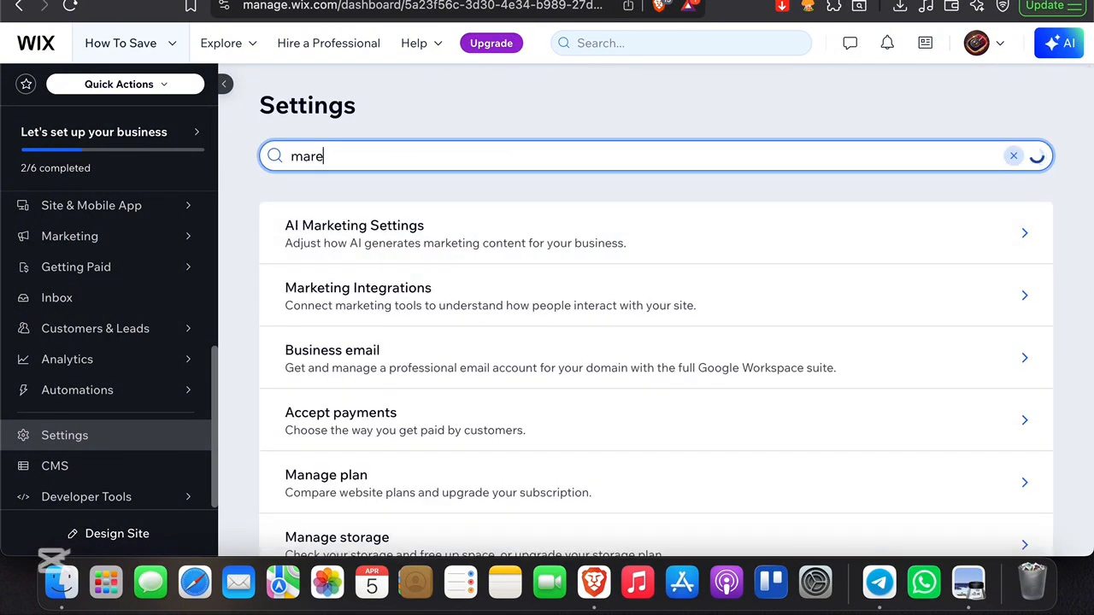
{"action": "key", "text": "BackSpace"}
{"action": "type", "text": "ket"}
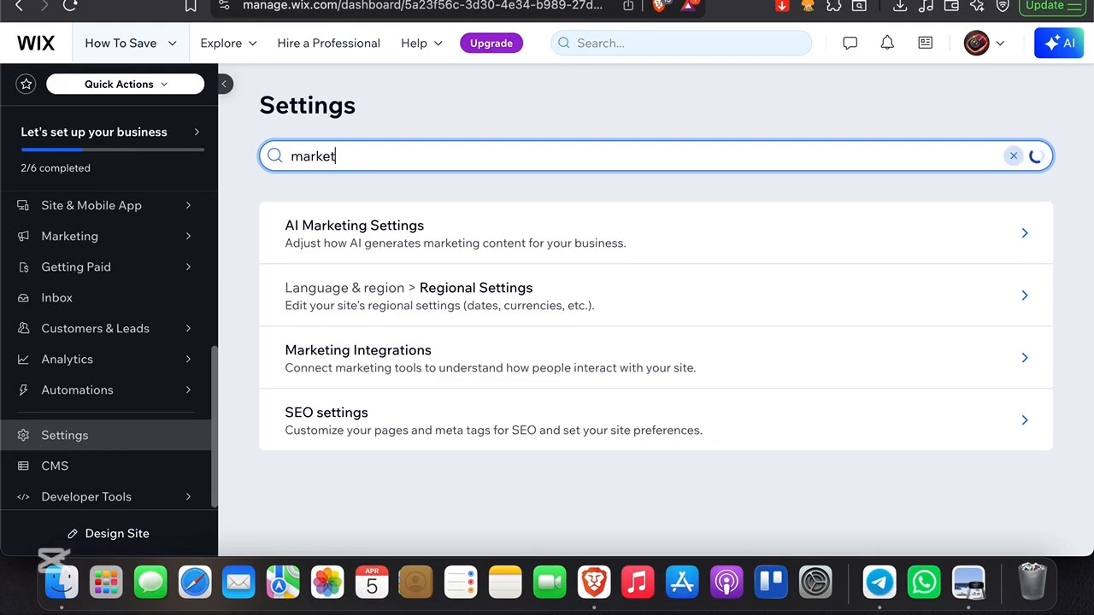
{"action": "type", "text": "ing"}
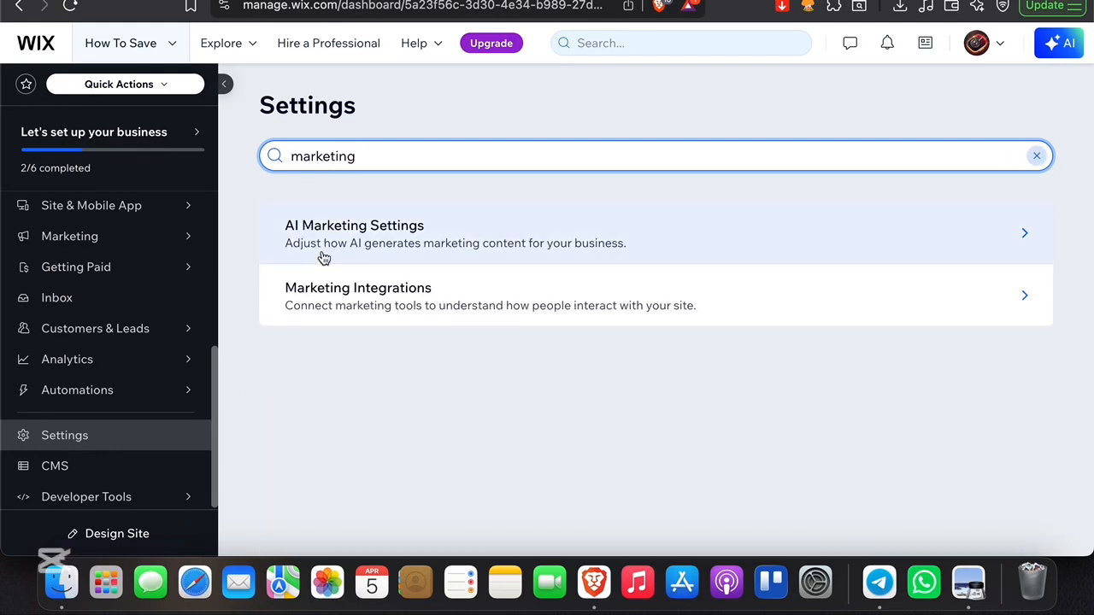
Open Marketing Integrations, dismiss the browser's tab warning, and choose Connect for Meta Pixel & CAPI
{"action": "left_click", "coordinate": [363, 306]}
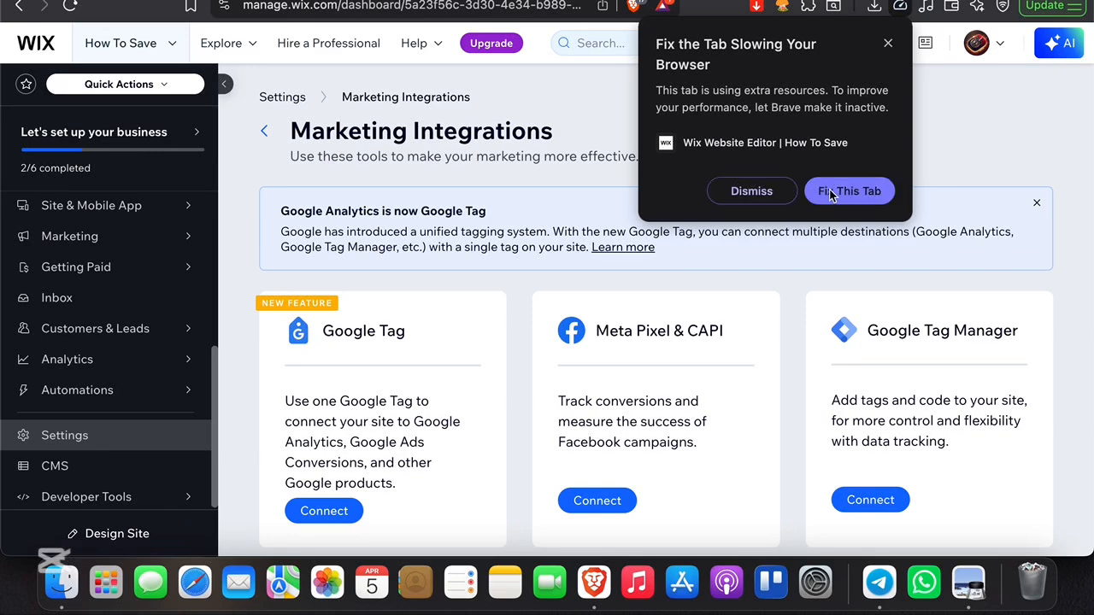
{"action": "left_click", "coordinate": [759, 190]}
{"action": "scroll", "coordinate": [669, 462], "scroll_direction": "down", "scroll_amount": 3}
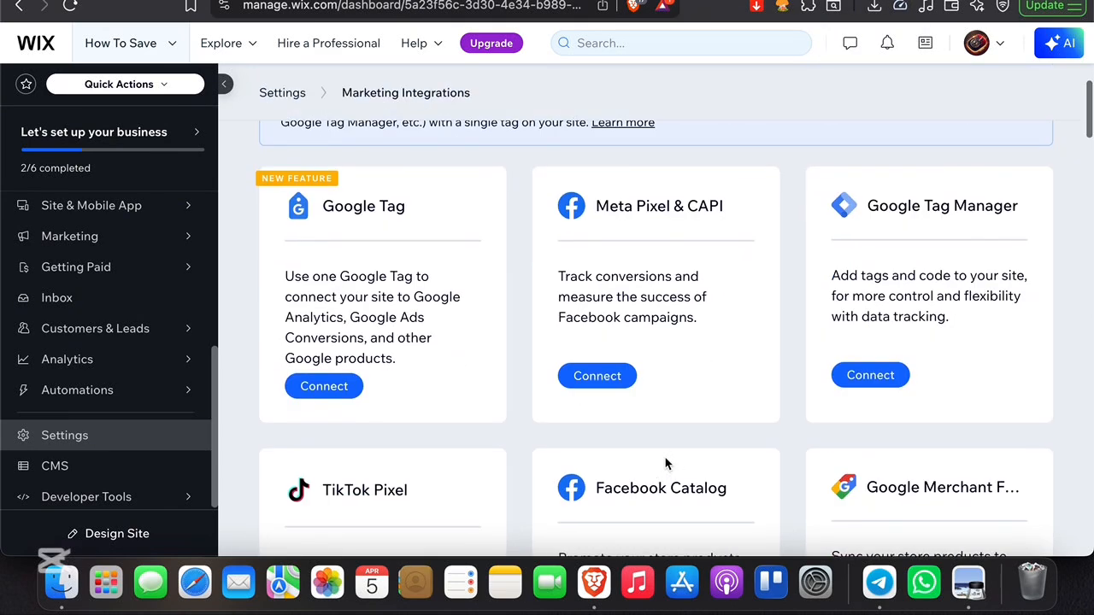
{"action": "left_click", "coordinate": [594, 375]}
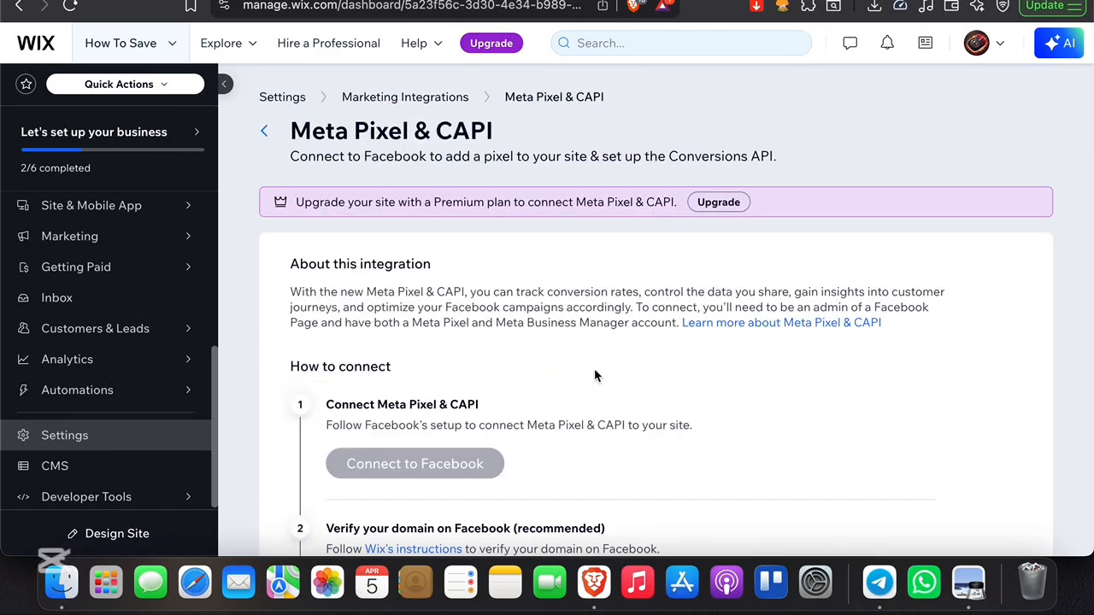
Read through the Meta Pixel & CAPI connection steps and requirements
{"action": "scroll", "coordinate": [594, 369], "scroll_direction": "down", "scroll_amount": 5}
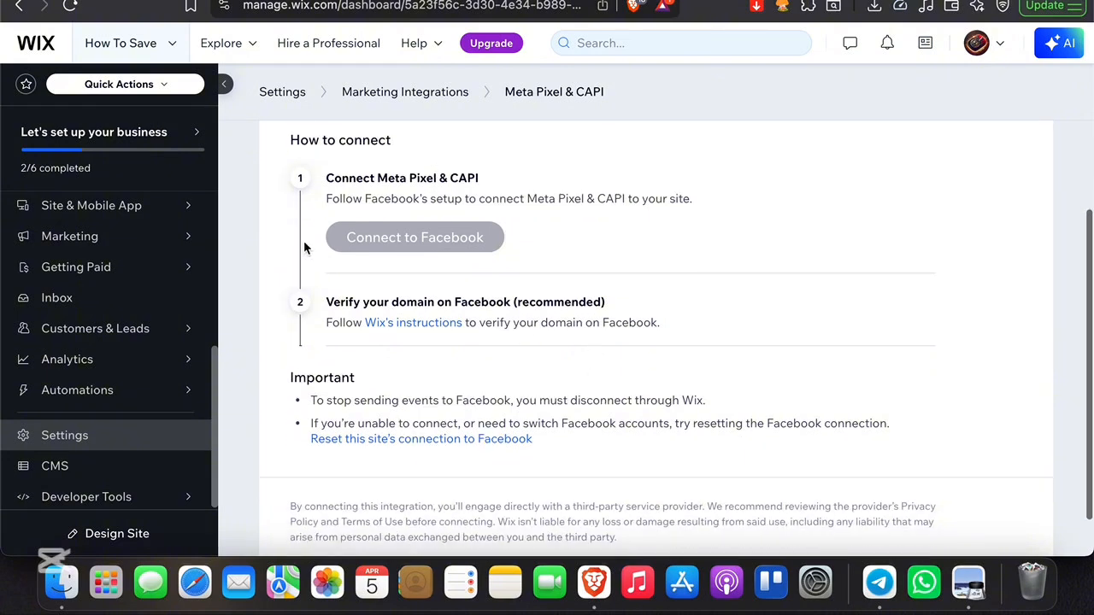
{"action": "mouse_move", "coordinate": [451, 247]}
{"action": "scroll", "coordinate": [371, 236], "scroll_direction": "up", "scroll_amount": 5}
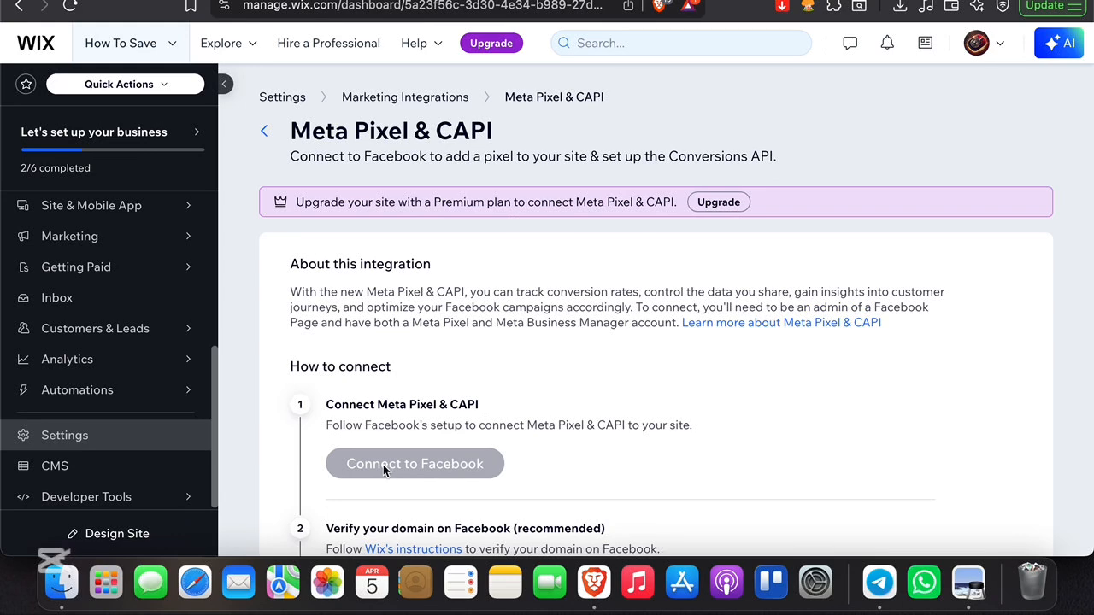
{"action": "scroll", "coordinate": [546, 464], "scroll_direction": "down", "scroll_amount": 5}
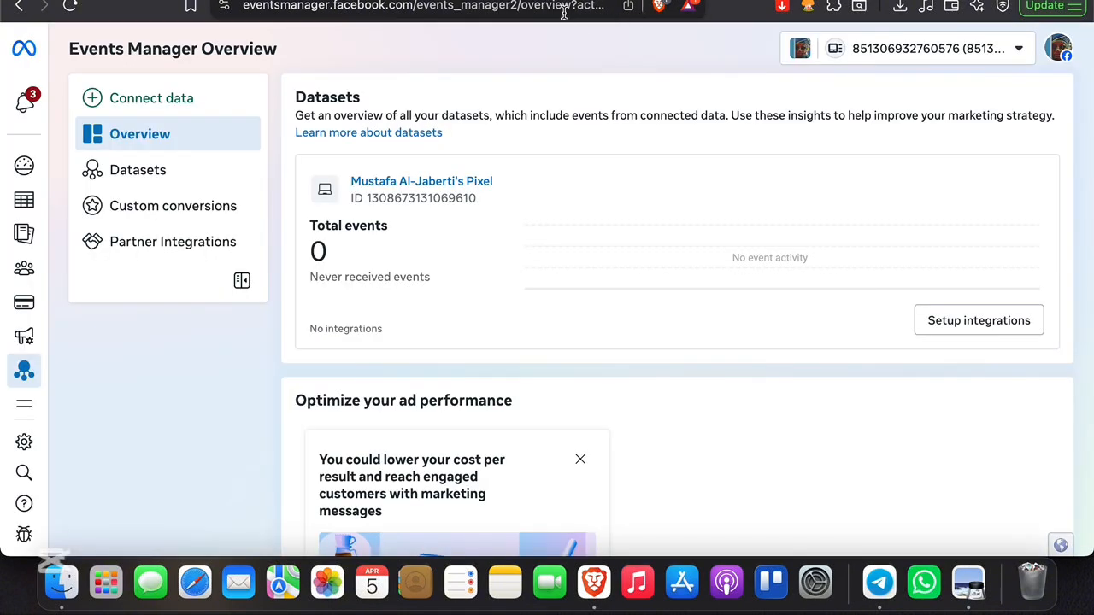
Search the web for meta pixel helper and open its Chrome Web Store page
{"action": "left_click", "coordinate": [563, 16]}
{"action": "type", "text": "meta "}
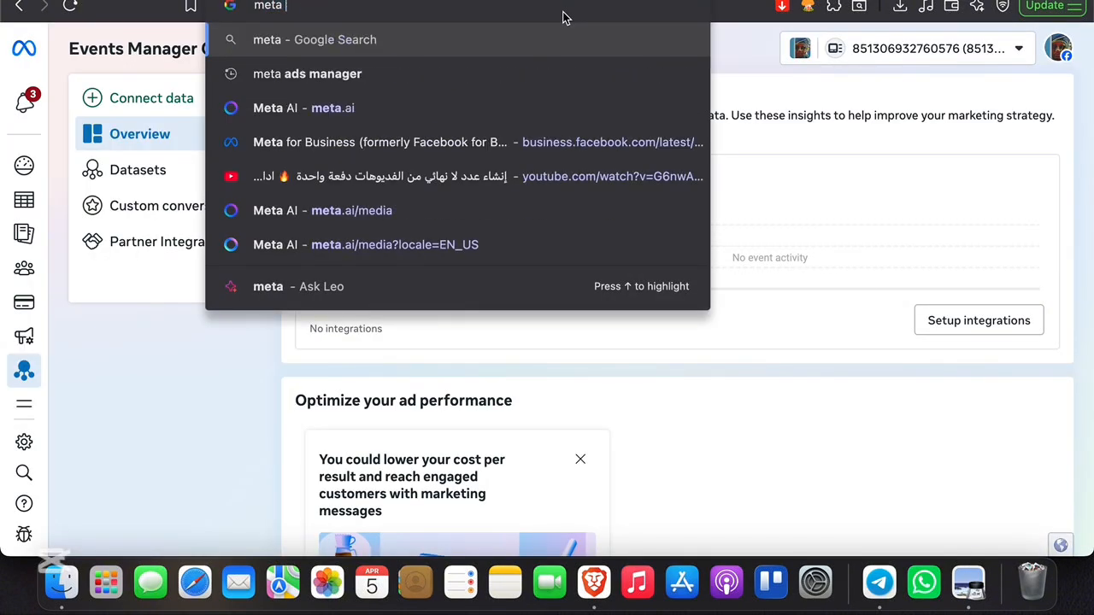
{"action": "type", "text": "pixel helper"}
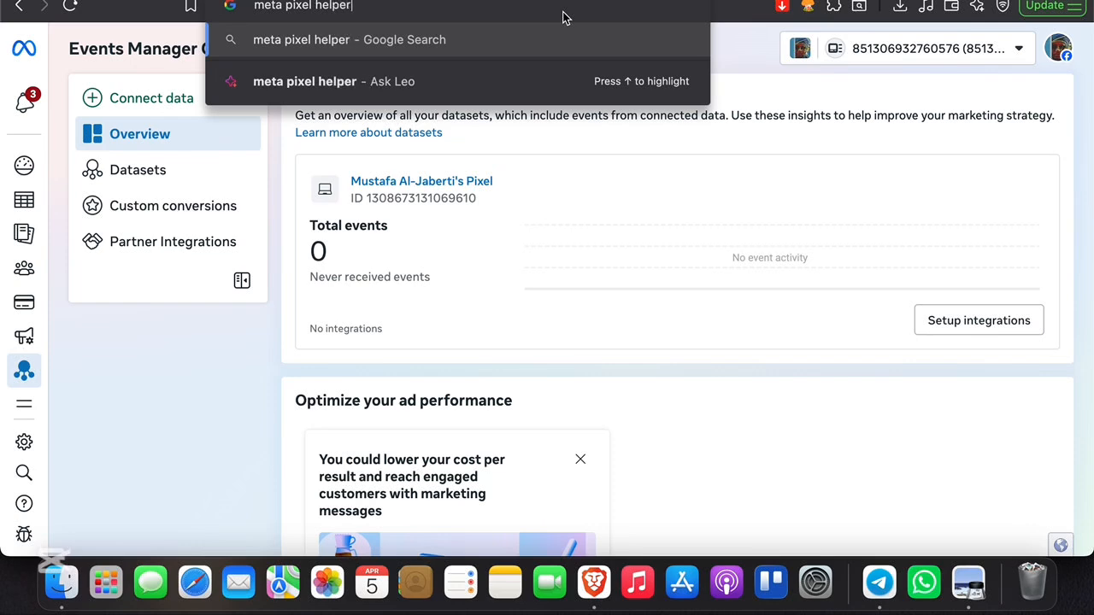
{"action": "key", "text": "Return"}
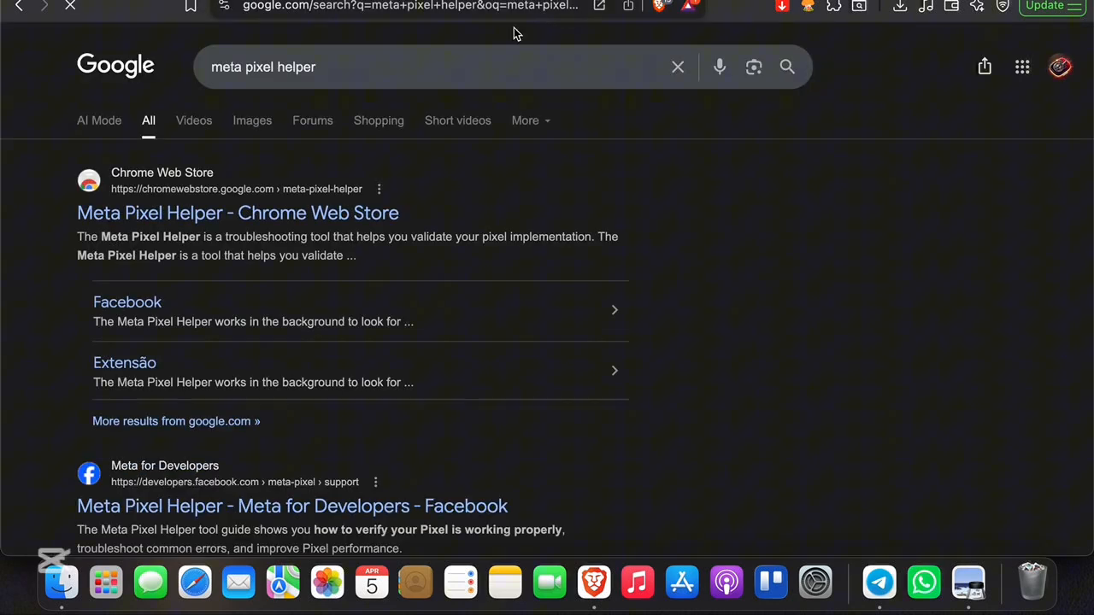
{"action": "left_click", "coordinate": [218, 215]}
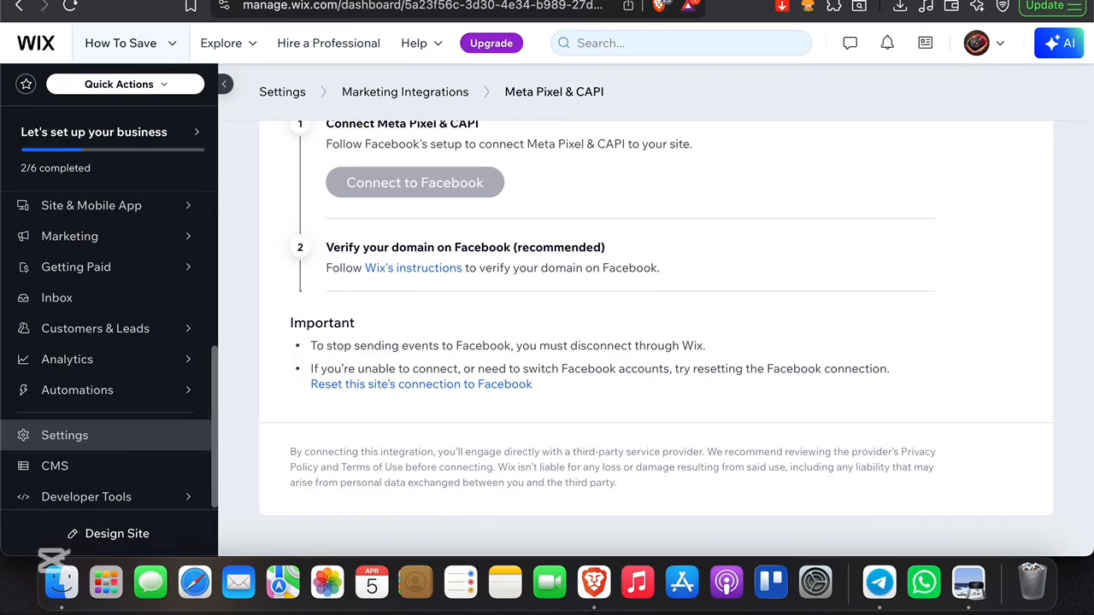
Navigate back through the browser history to the Ads Manager account page
{"action": "scroll", "coordinate": [451, 303], "scroll_direction": "up", "scroll_amount": 5}
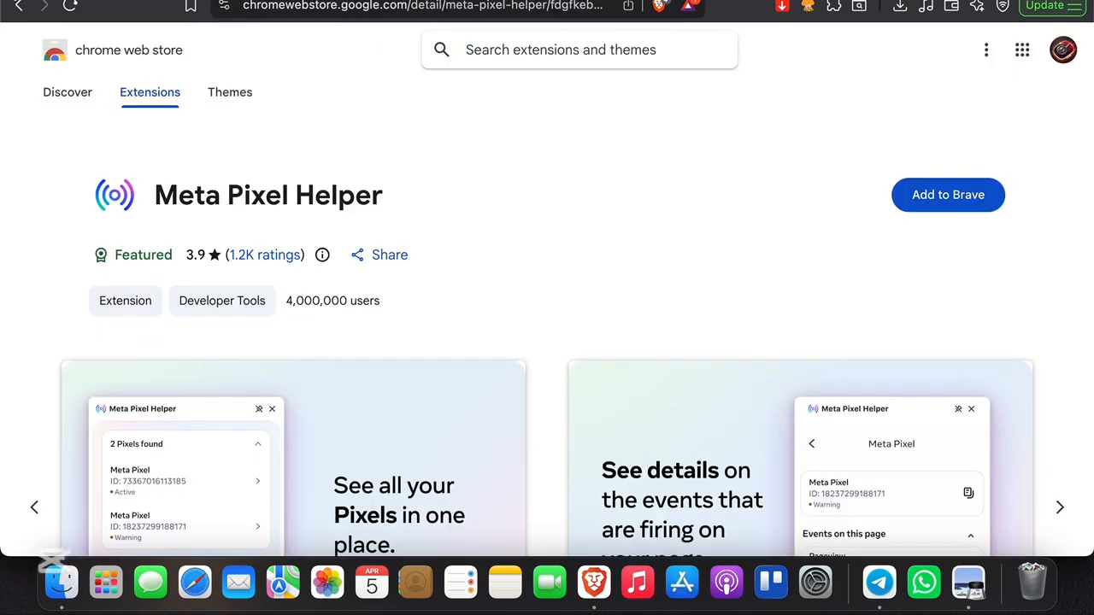
{"action": "right_click", "coordinate": [17, 6]}
{"action": "left_click", "coordinate": [19, 60]}
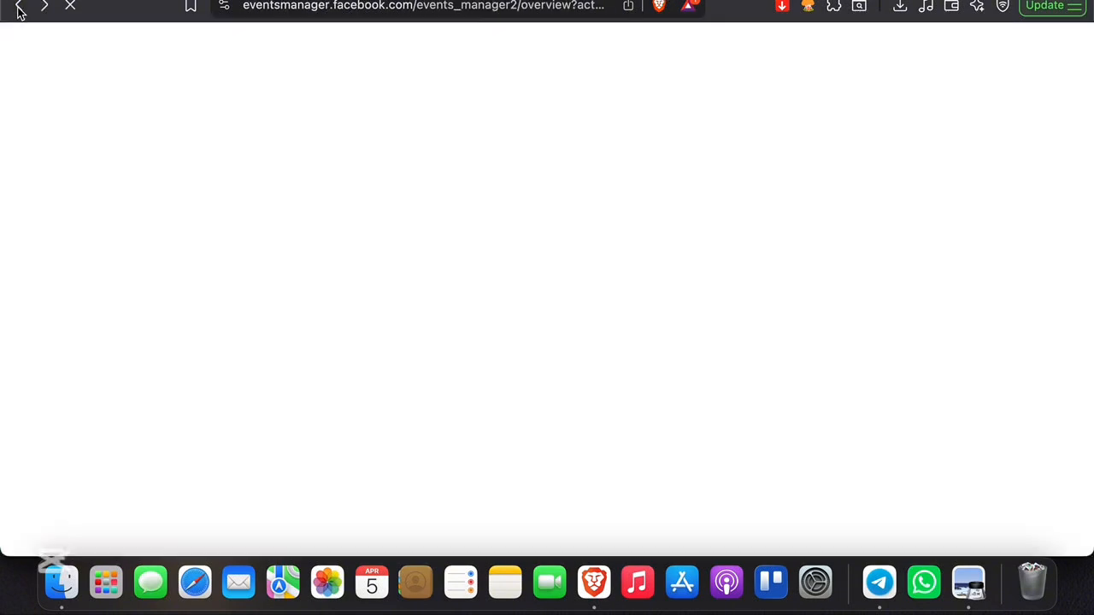
{"action": "left_click", "coordinate": [20, 12]}
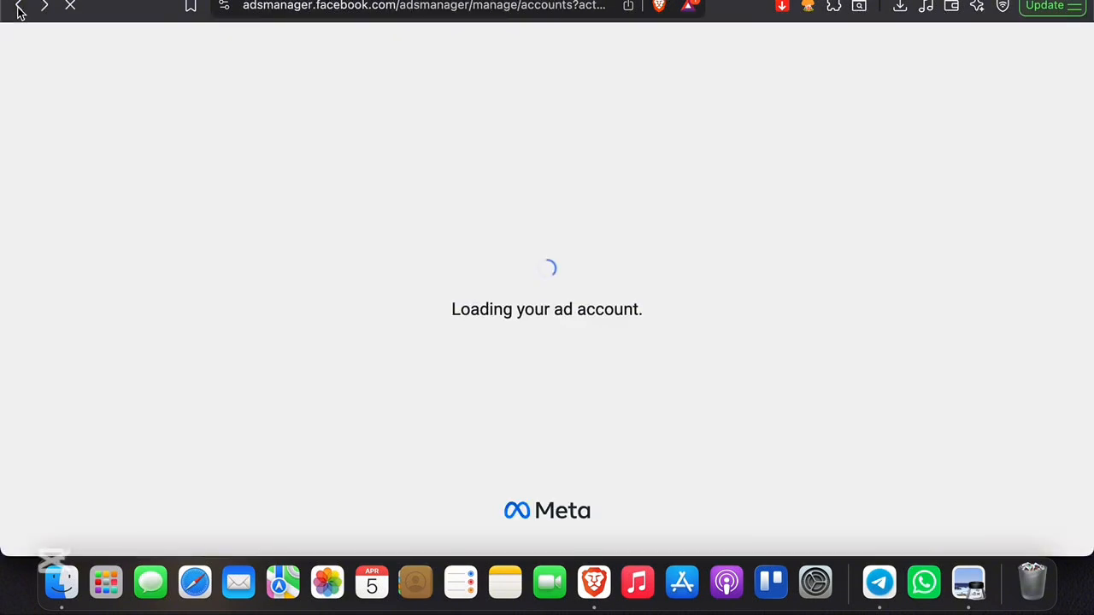